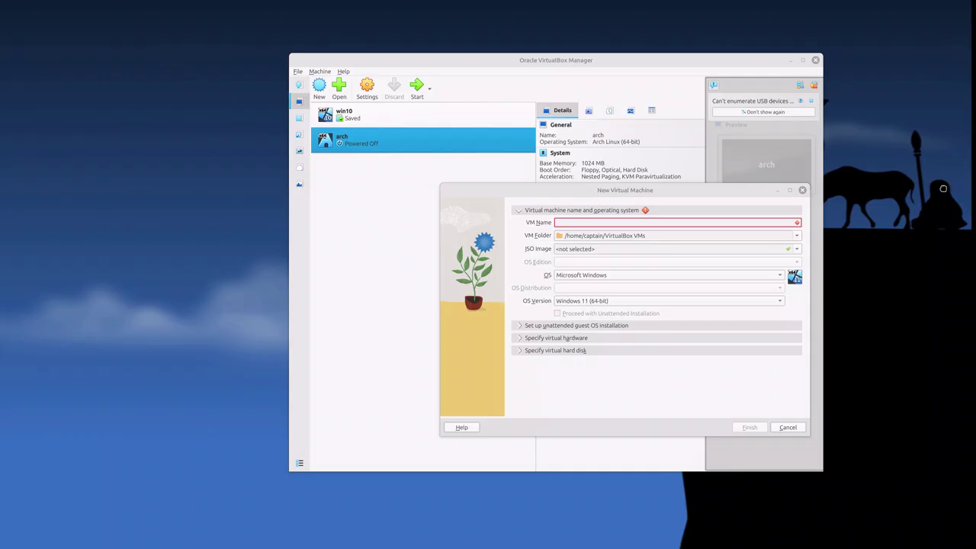
# Step: Name the new Ubuntu (64-bit) VM 'mint' and finish it with 2048 MB memory and a 25 GB disk
pyautogui.moveTo(943, 188); pyautogui.dragTo(886, 291)
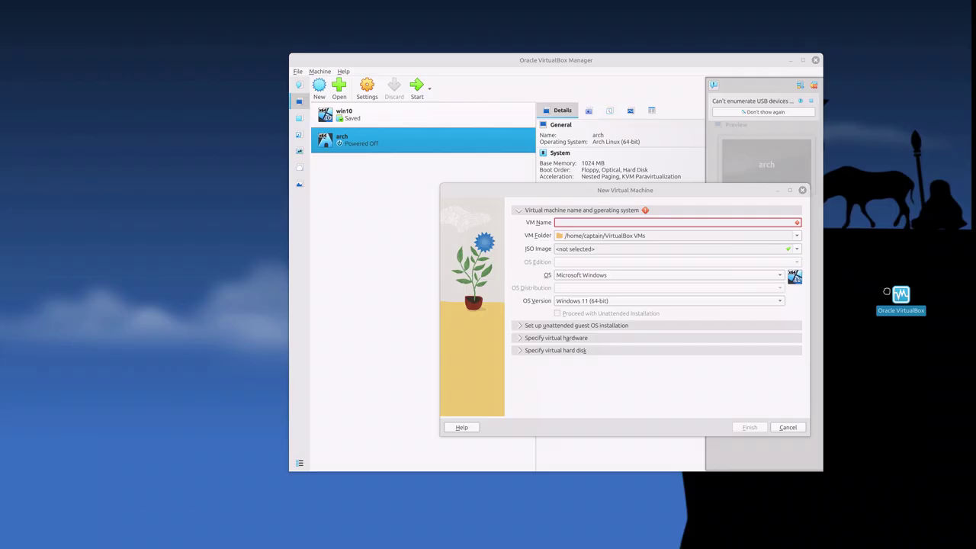
pyautogui.moveTo(887, 291); pyautogui.dragTo(919, 284)
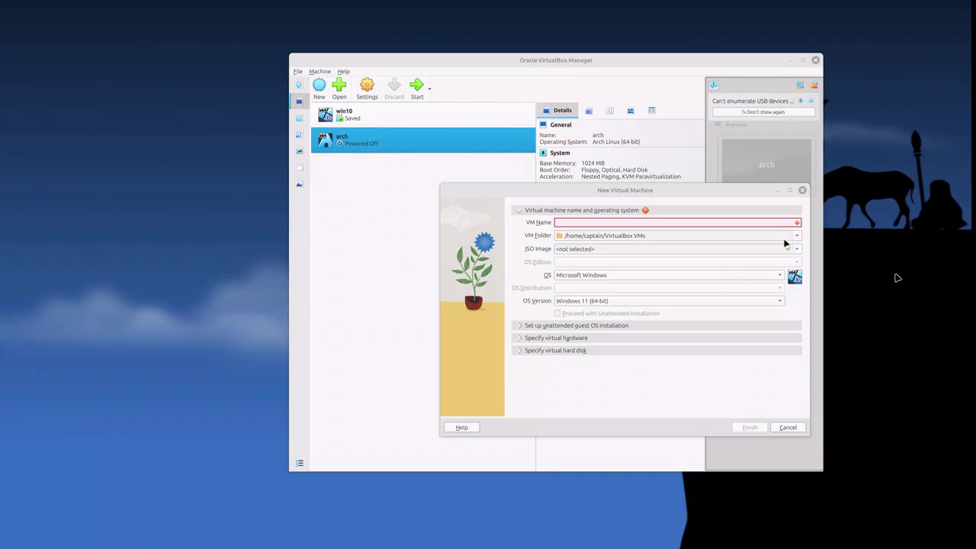
pyautogui.click(772, 225)
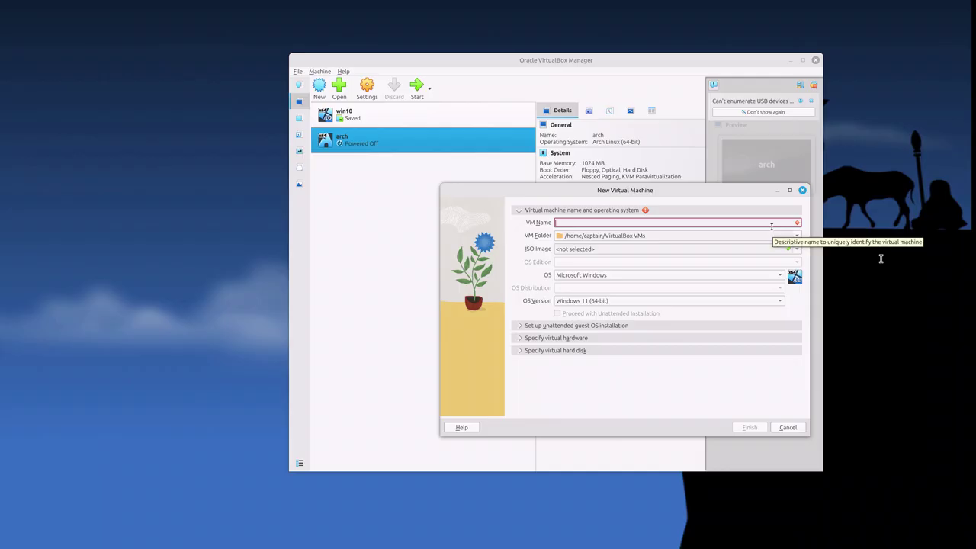
pyautogui.write('mint')
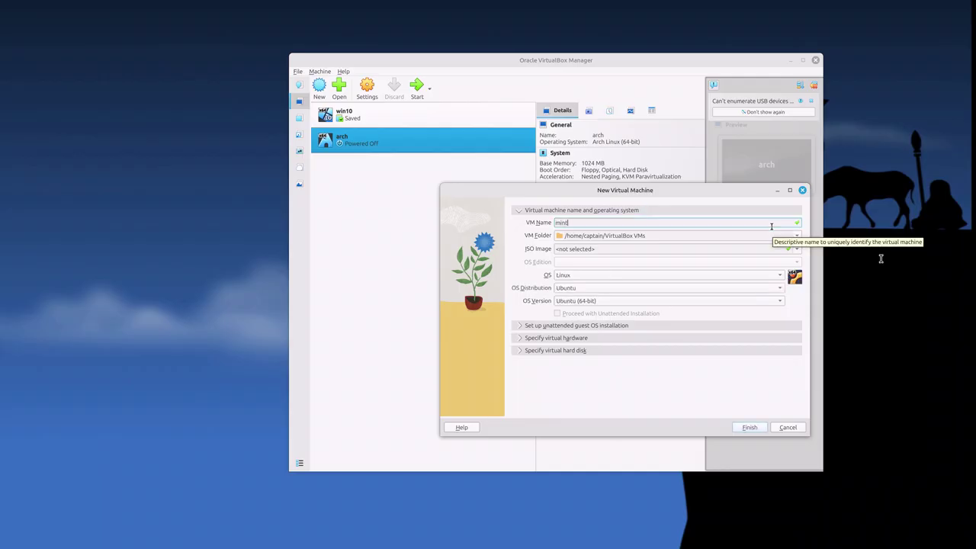
pyautogui.press('Return')
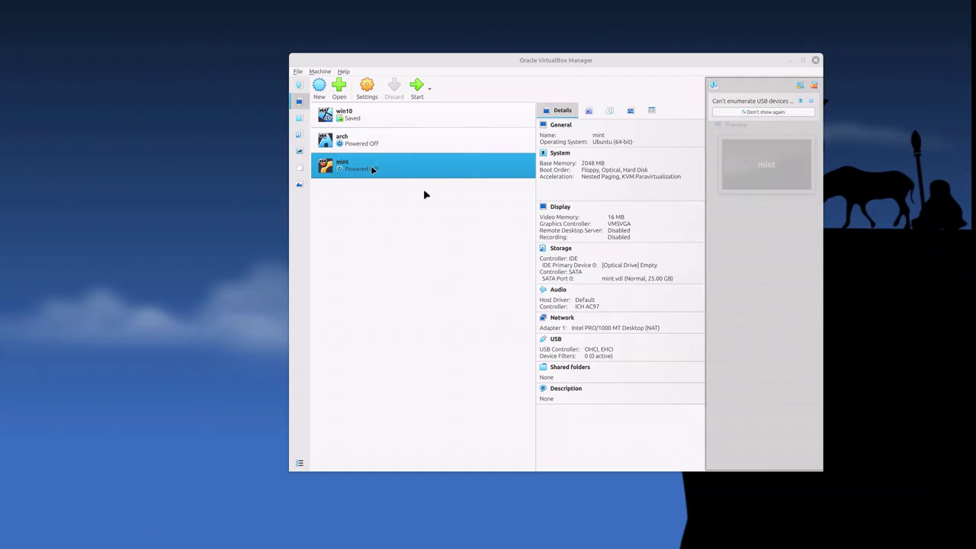
# Step: Bring up the mint machine's context menu, then dismiss it without choosing an action
pyautogui.rightClick(372, 169)
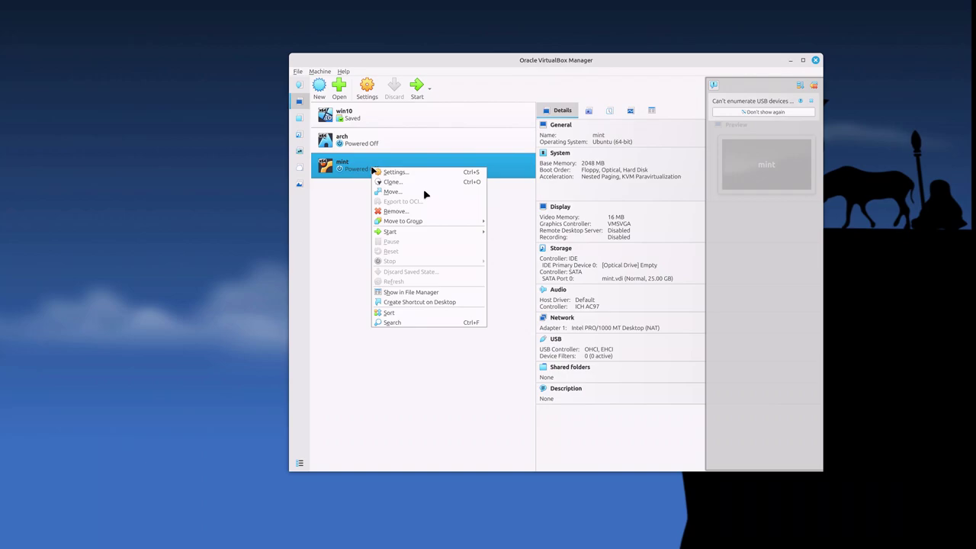
pyautogui.click(347, 214)
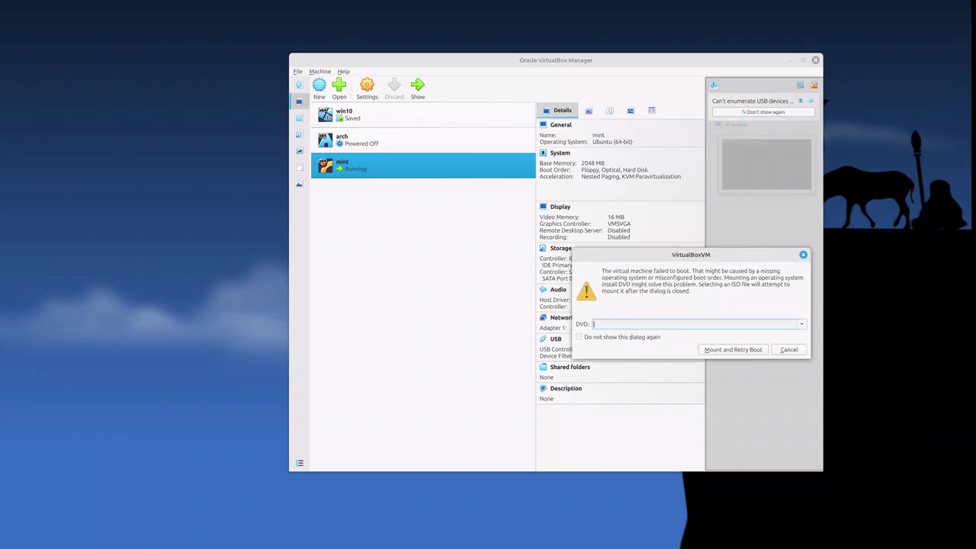
# Step: Choose linuxmint-22.1-cinnamon-64bit.iso from ISO > linux > mint as the DVD to mount
pyautogui.moveTo(919, 263); pyautogui.dragTo(191, 256)
pyautogui.click(694, 324)
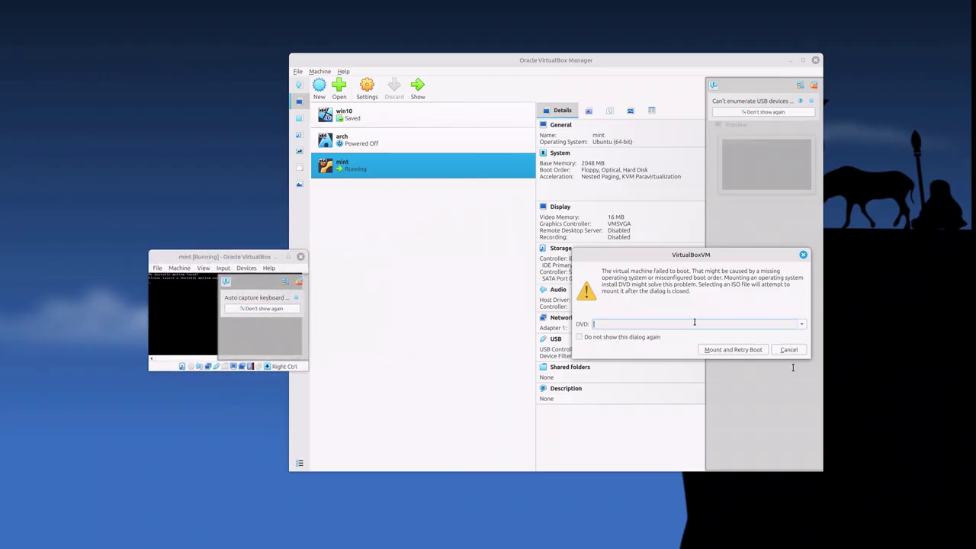
pyautogui.click(803, 325)
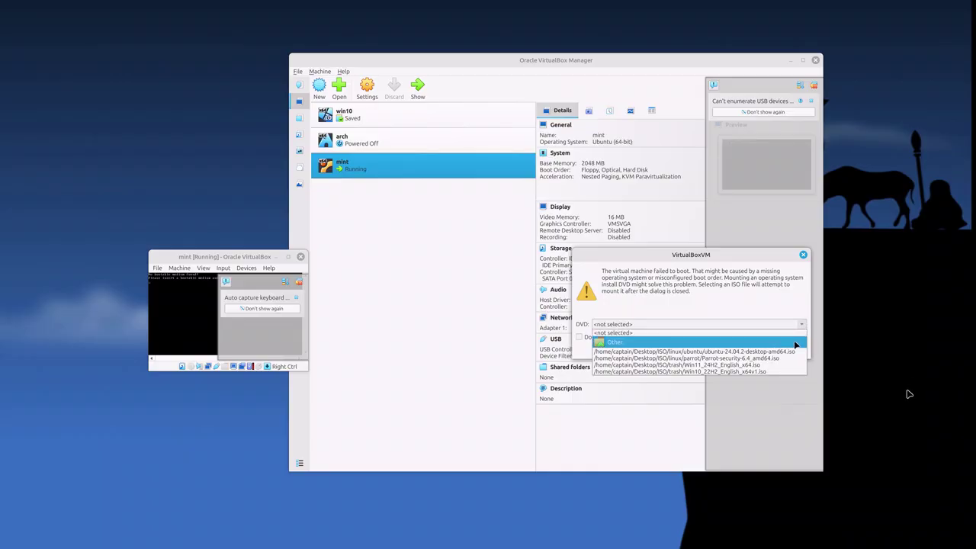
pyautogui.click(797, 342)
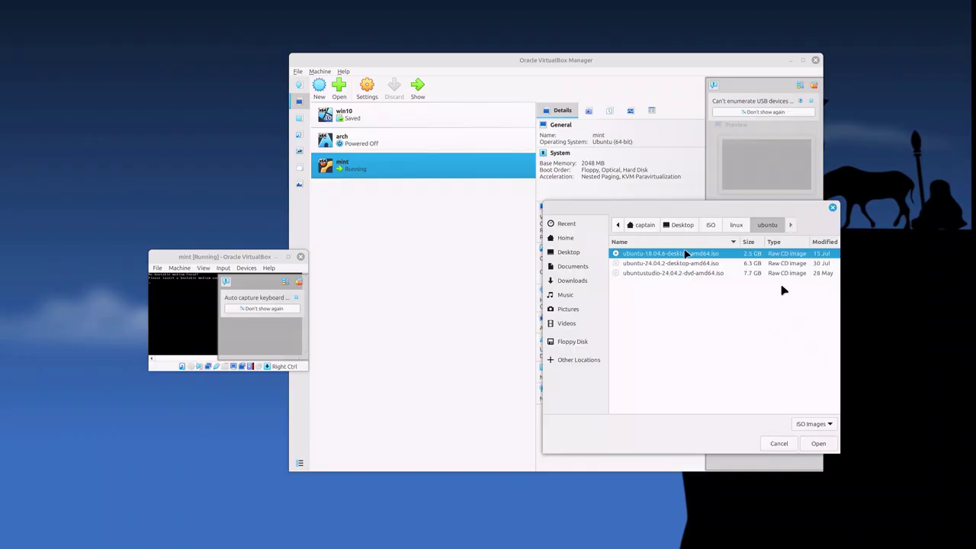
pyautogui.click(708, 224)
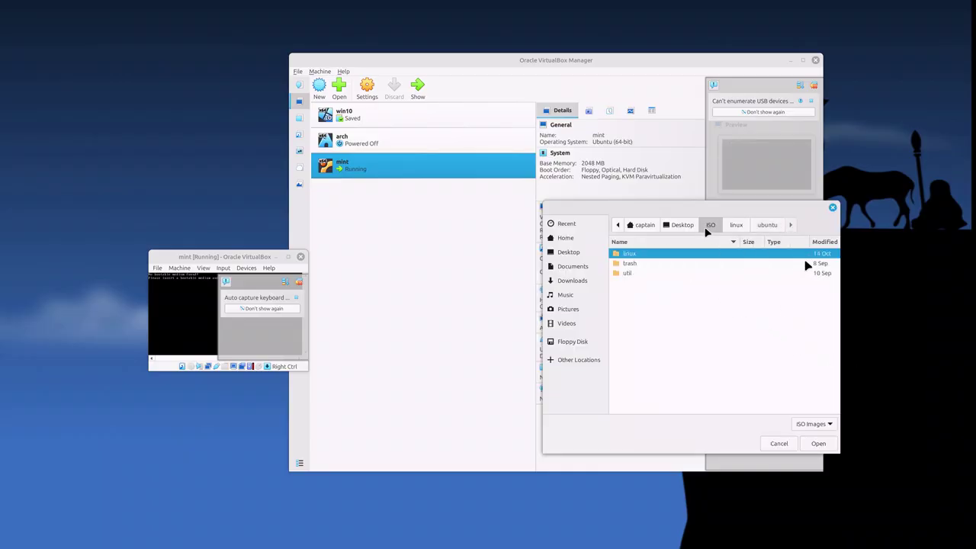
pyautogui.doubleClick(674, 255)
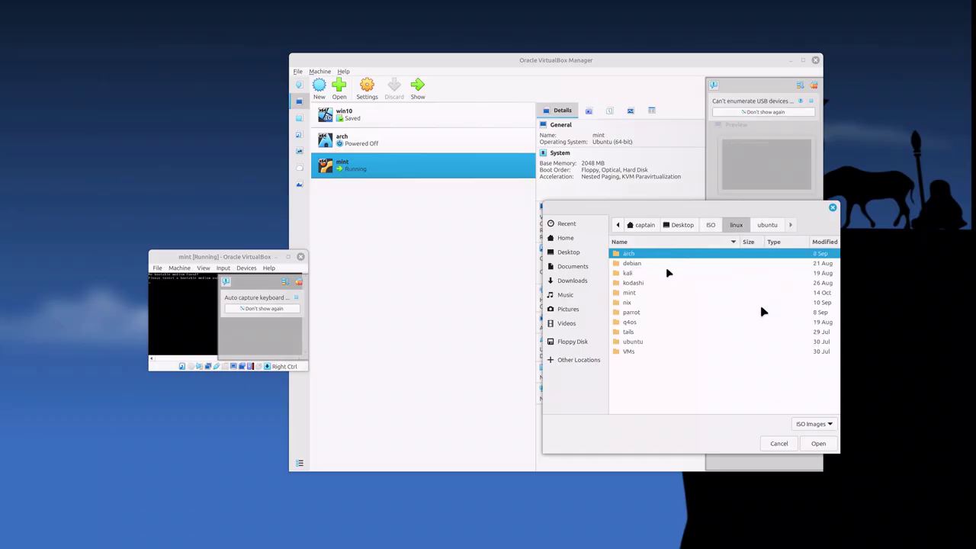
pyautogui.doubleClick(661, 295)
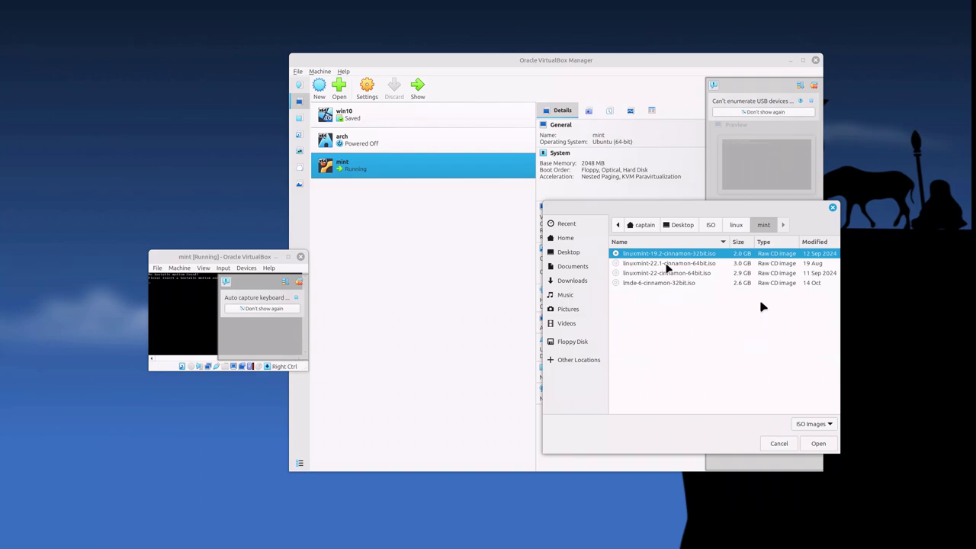
pyautogui.doubleClick(668, 263)
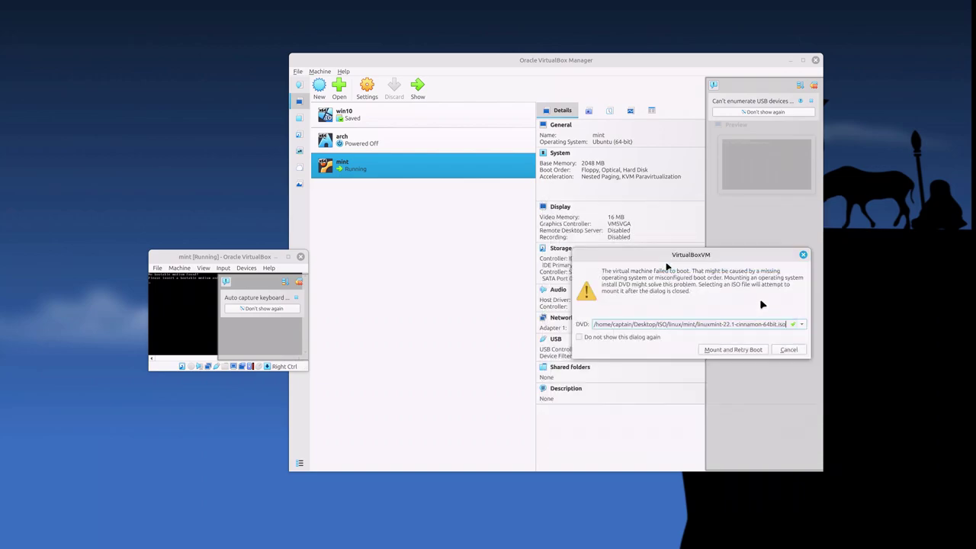
# Step: Mount the Linux Mint ISO, retry the boot, and maximize the mint machine's window
pyautogui.click(732, 349)
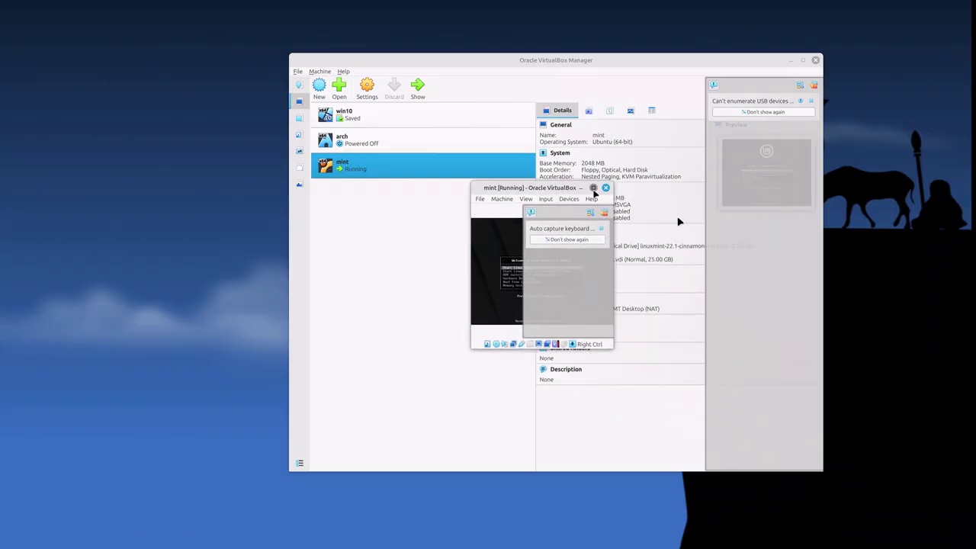
pyautogui.click(593, 187)
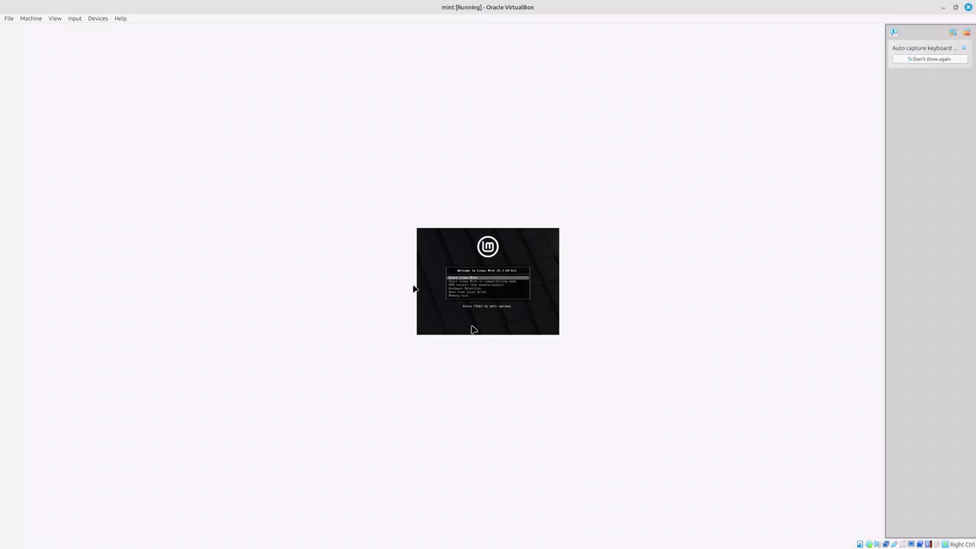
# Step: Switch the mint machine's window to Scaled Mode and confirm the change
pyautogui.click(55, 19)
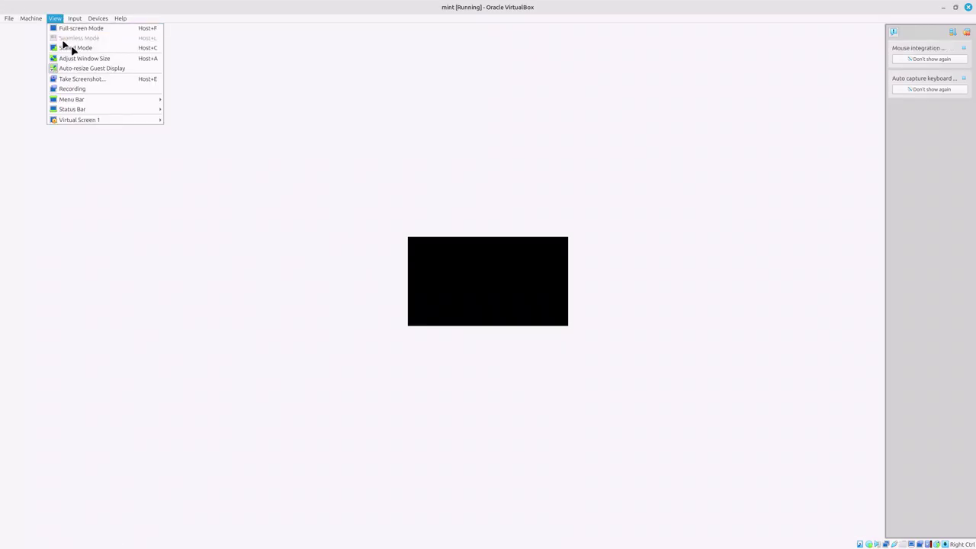
pyautogui.click(68, 50)
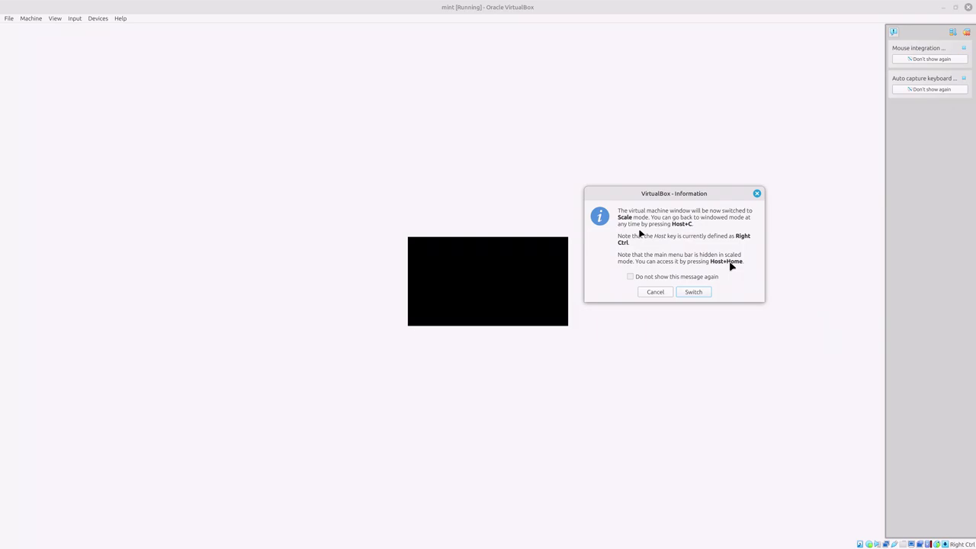
pyautogui.click(693, 292)
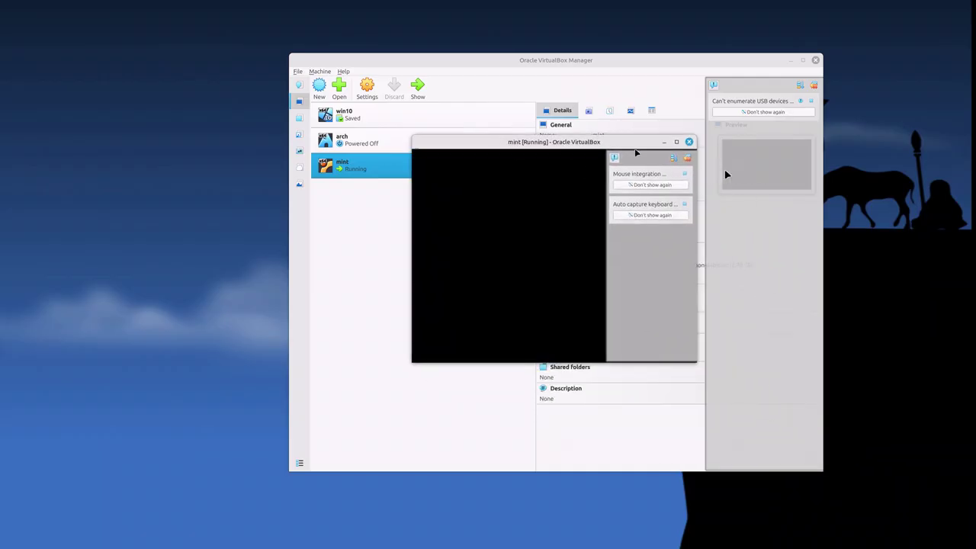
# Step: Enlarge the scaled mint window, close the notification panel, and focus the Linux Mint live desktop
pyautogui.click(677, 142)
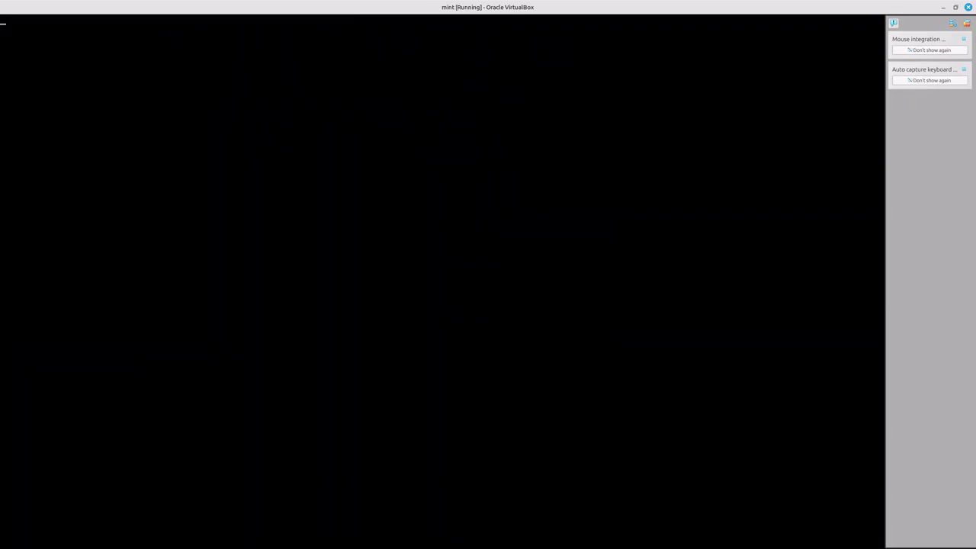
pyautogui.click(966, 25)
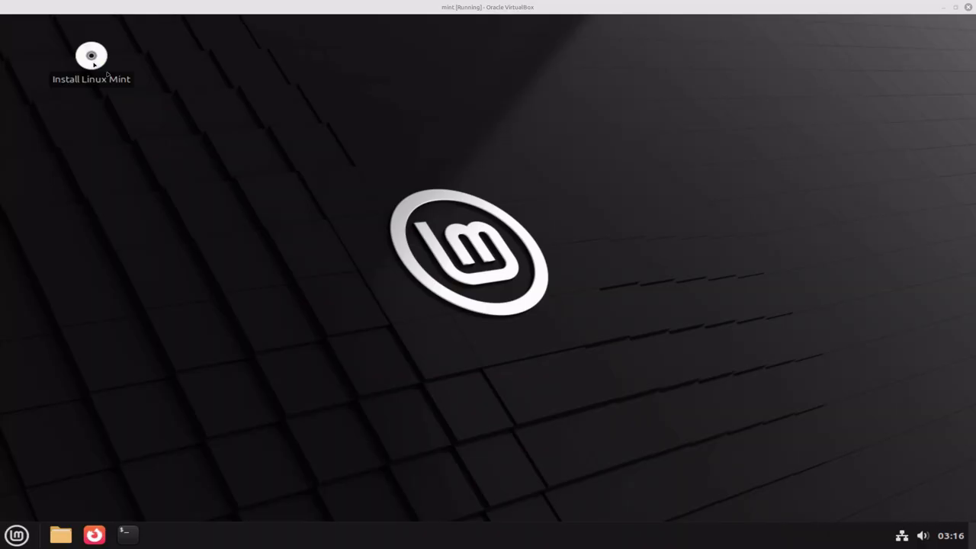
pyautogui.click(94, 64)
# Step: Launch the Linux Mint installer, accept English, and keep the English (US) keyboard layout
pyautogui.doubleClick(106, 73)
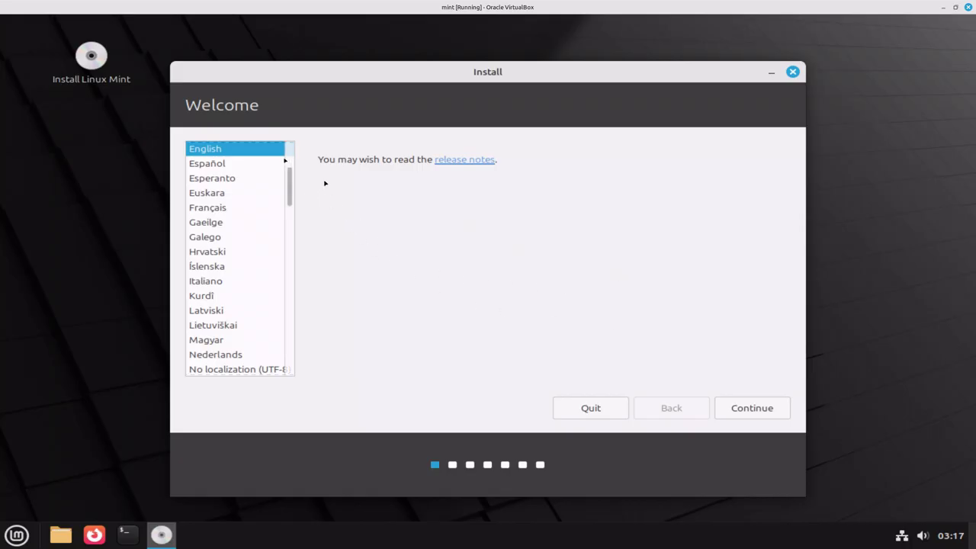
pyautogui.click(749, 409)
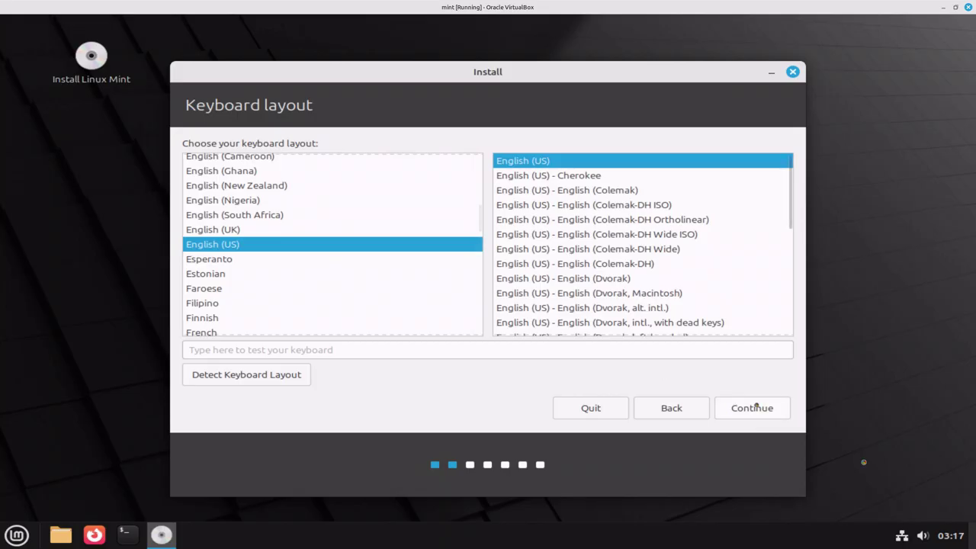
pyautogui.click(756, 408)
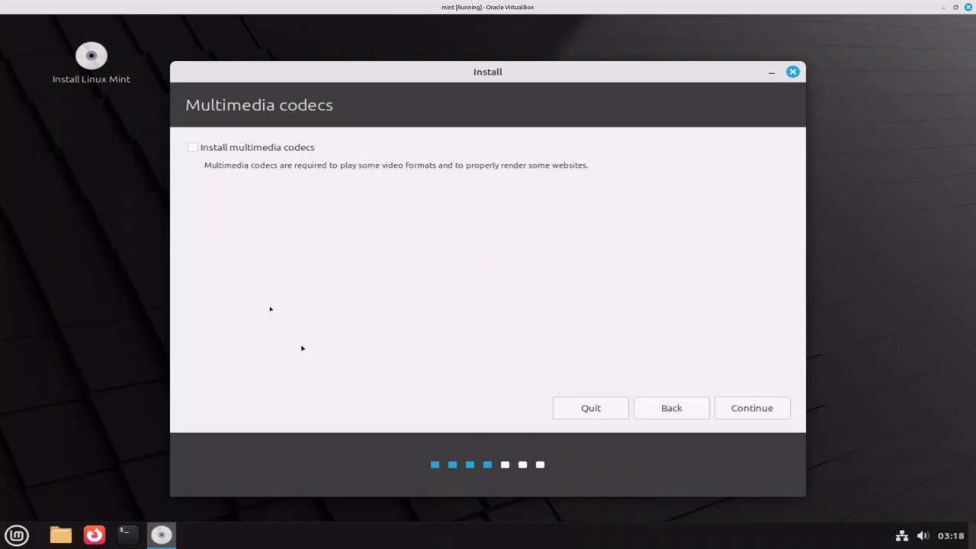
# Step: Opt to install multimedia codecs and continue to the installation type
pyautogui.click(194, 149)
pyautogui.click(744, 411)
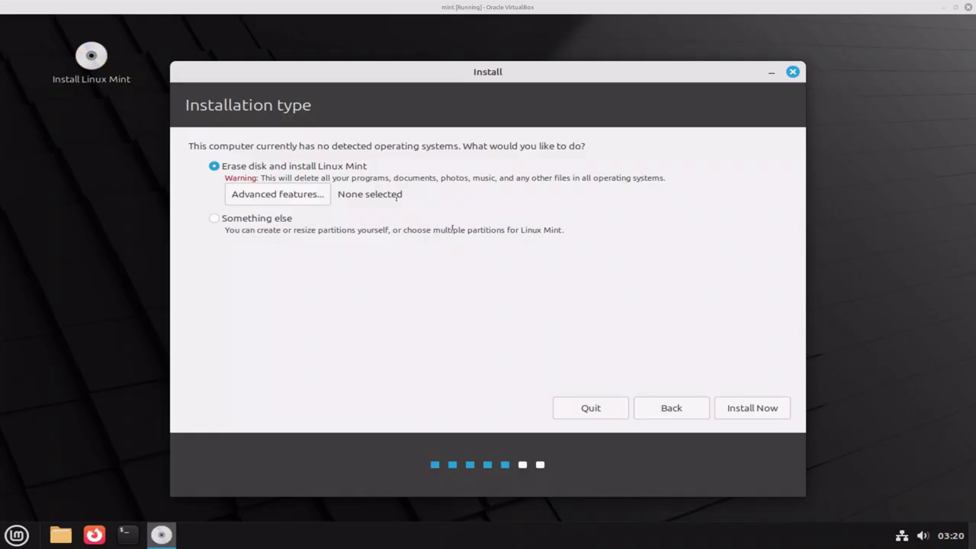
# Step: Install with Erase disk and install Linux Mint, confirming the partition changes
pyautogui.click(777, 408)
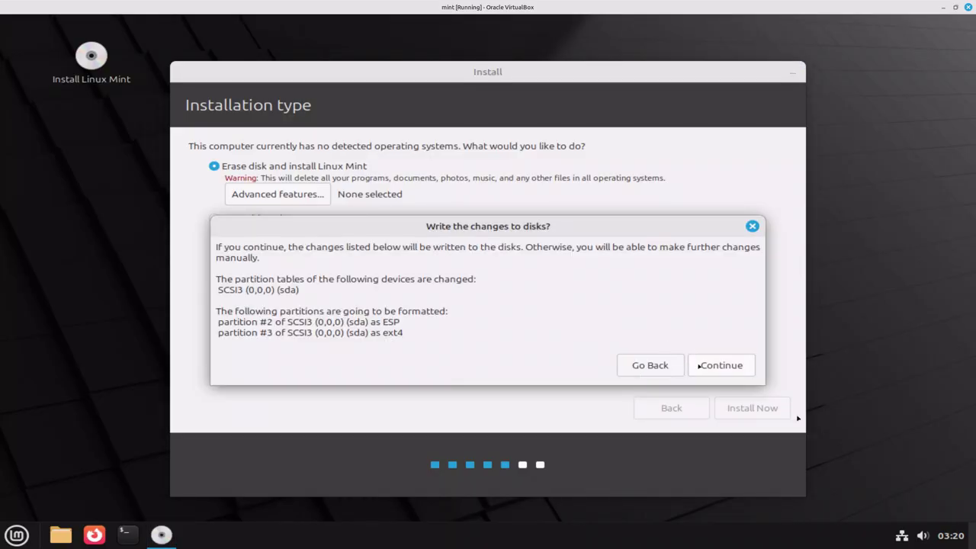
pyautogui.click(698, 365)
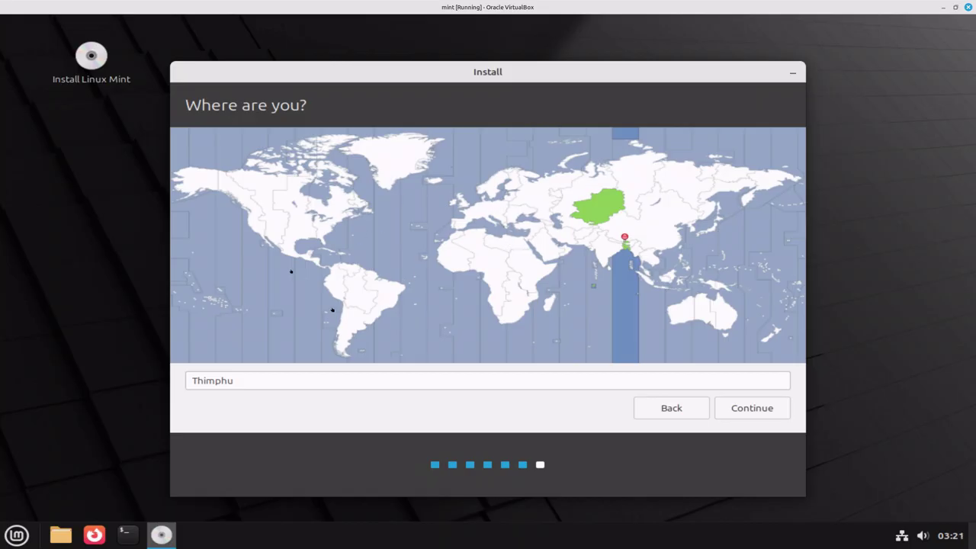
# Step: Set the location to Chicago and continue to the account page
pyautogui.click(295, 239)
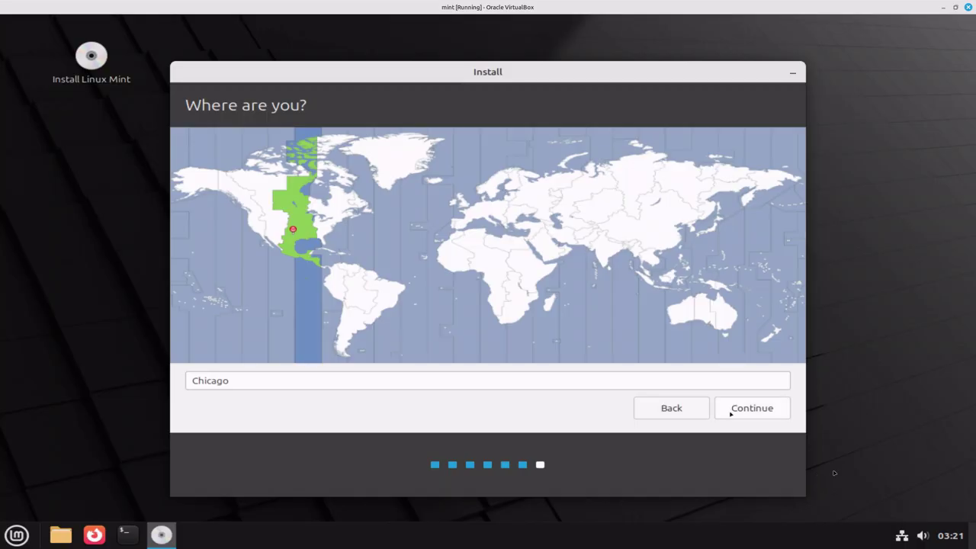
pyautogui.click(731, 412)
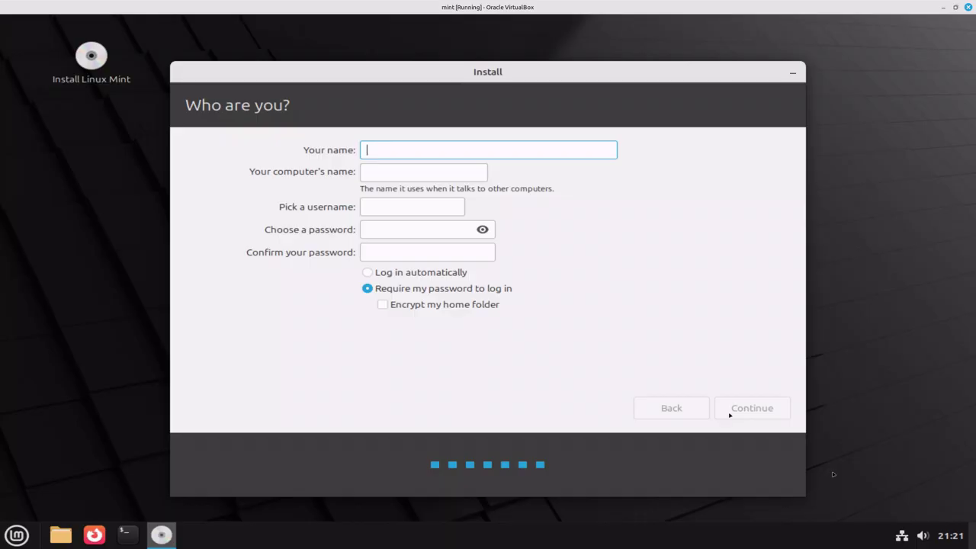
# Step: Enter tester as the name and replace the suggested computer name with sandbox
pyautogui.write('tester')
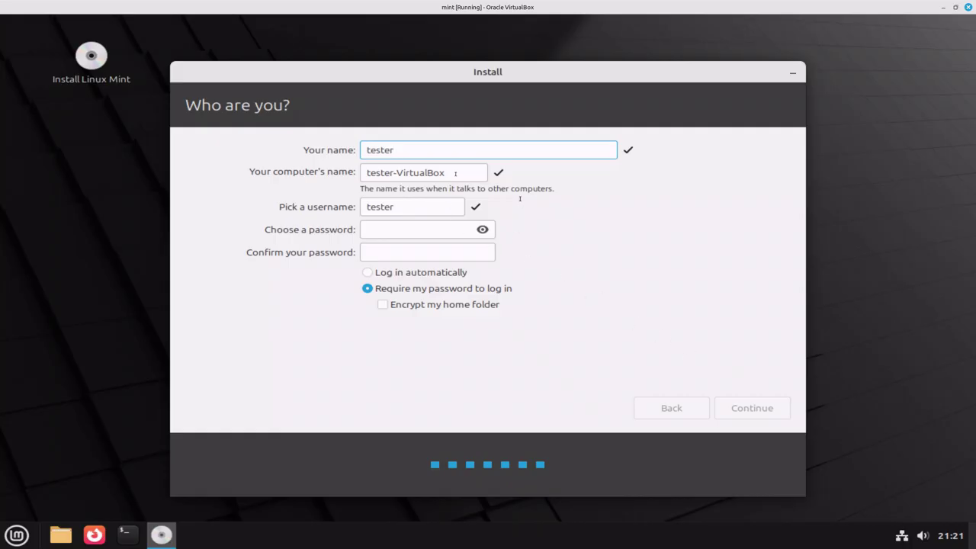
pyautogui.moveTo(456, 173); pyautogui.dragTo(318, 177)
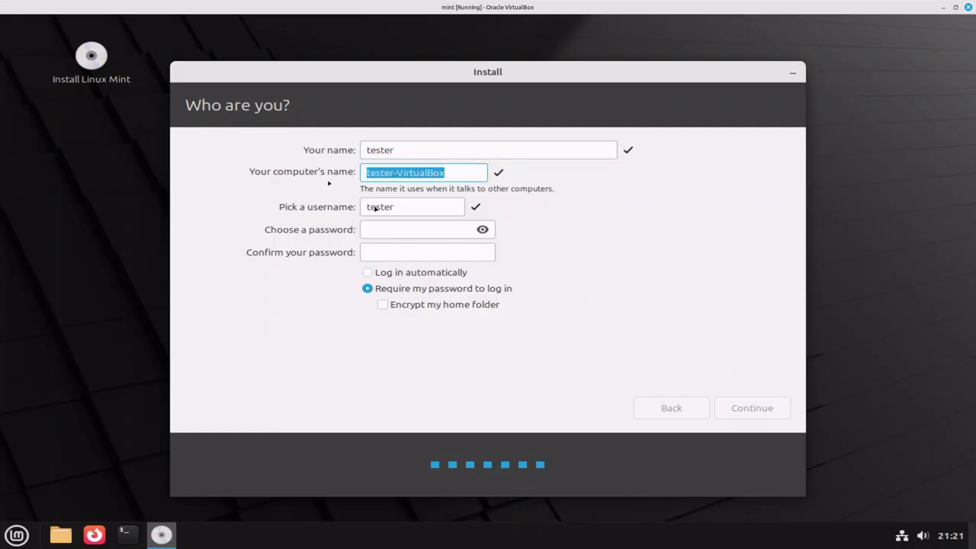
pyautogui.write('san')
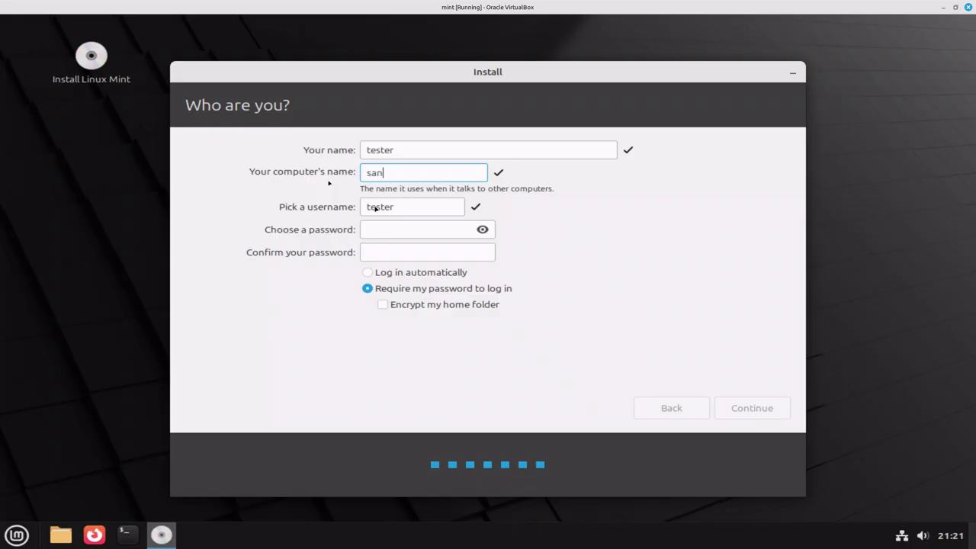
pyautogui.write('dbox')
# Step: Enter the account password and retype it to confirm, noting the weak-password warning
pyautogui.click(381, 228)
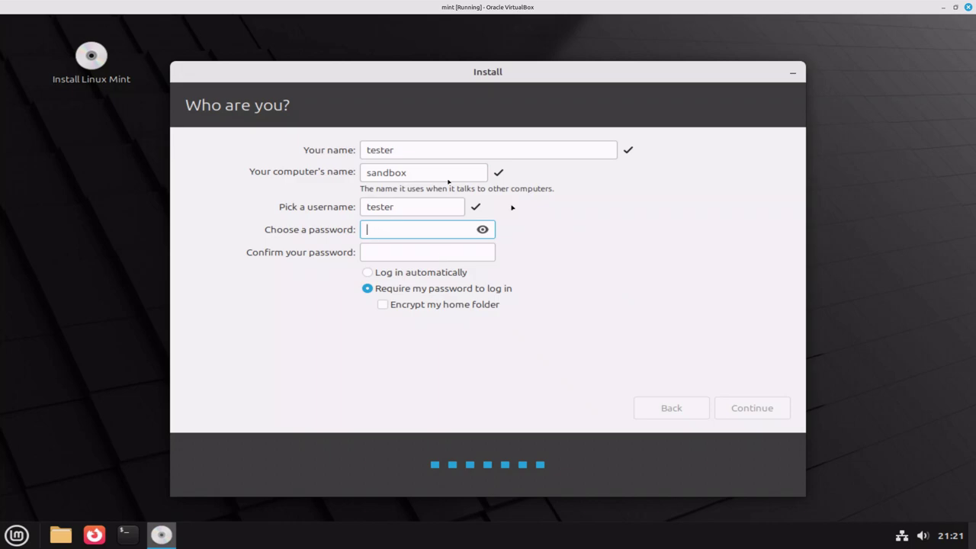
pyautogui.write('password')
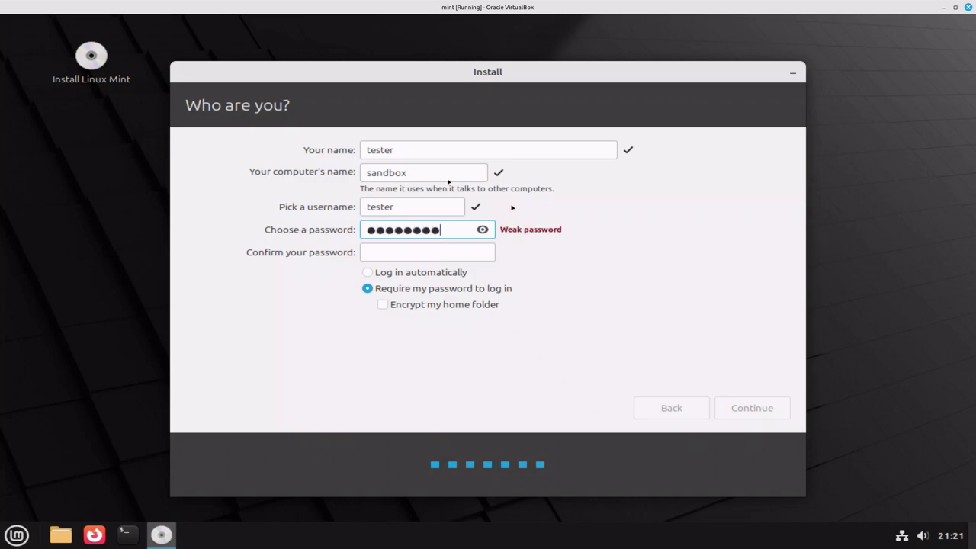
pyautogui.press('Tab')
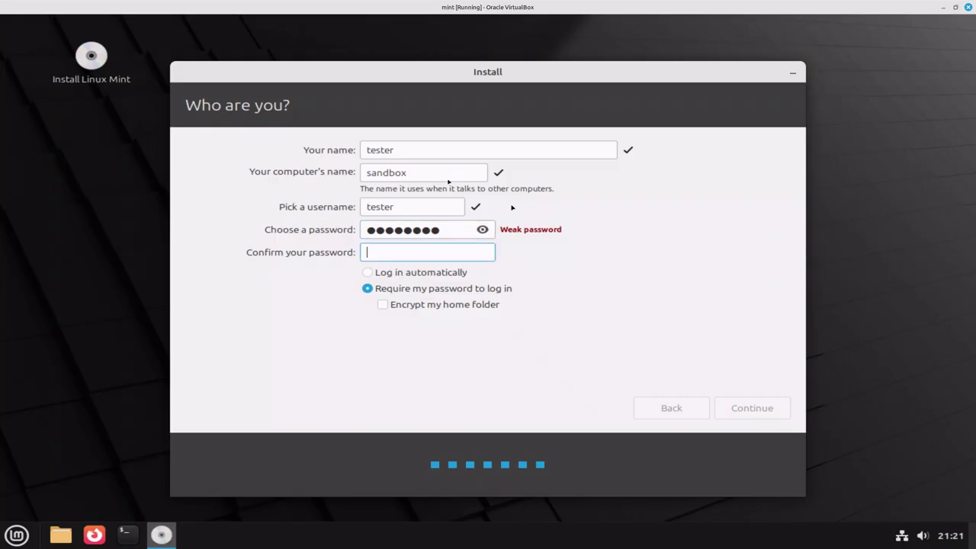
pyautogui.write('password')
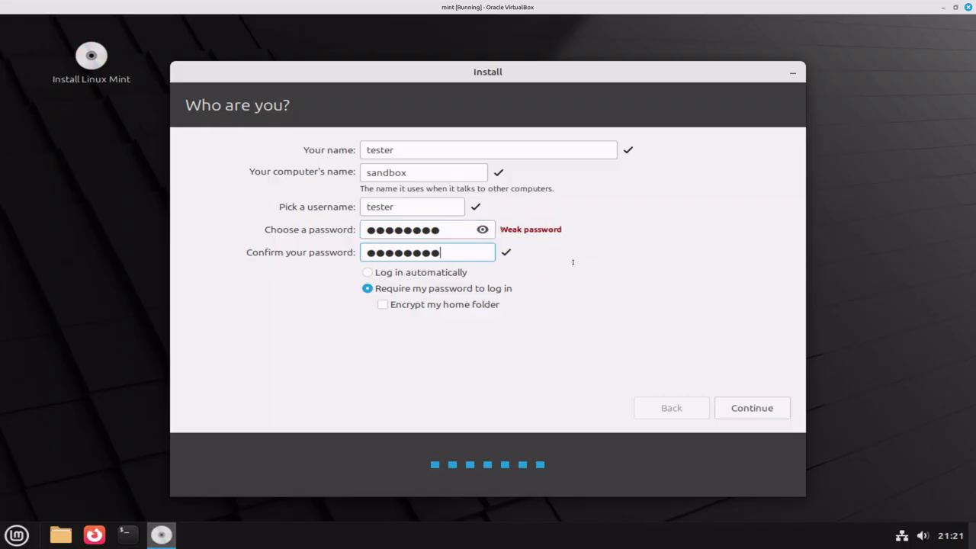
pyautogui.moveTo(501, 230); pyautogui.dragTo(561, 233)
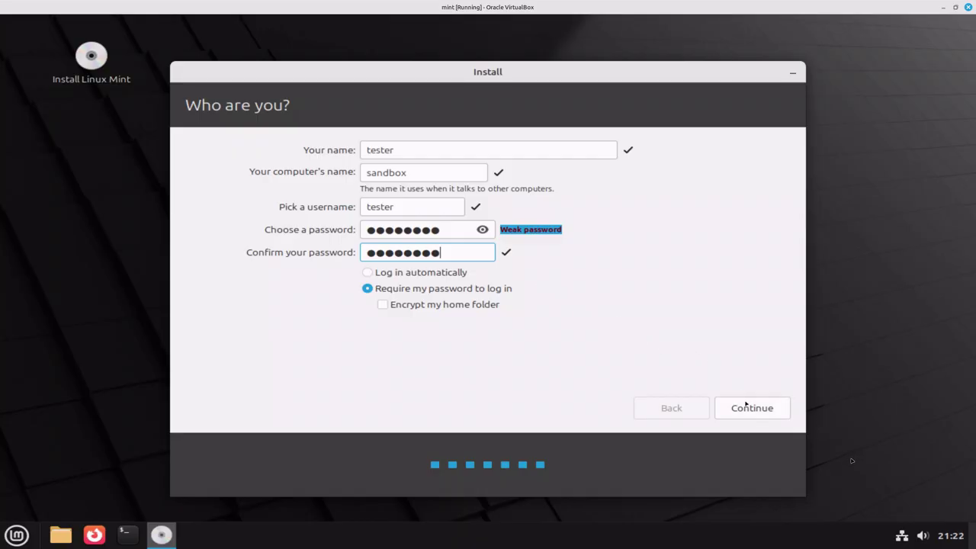
# Step: Continue from the Who are you? page to begin installing Linux Mint
pyautogui.click(746, 405)
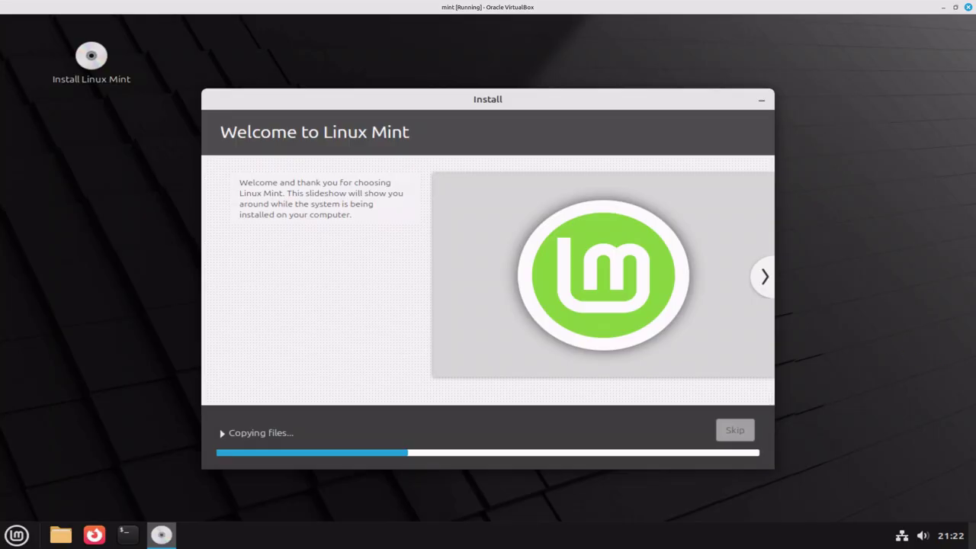
# Step: Browse the installer slideshow while the installation runs to completion
pyautogui.moveTo(975, 67); pyautogui.dragTo(936, 138)
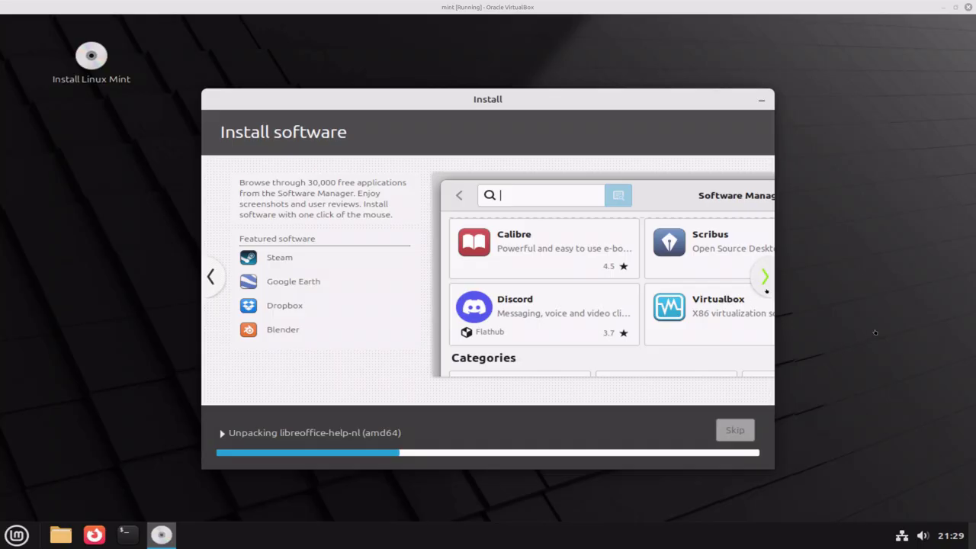
pyautogui.click(766, 290)
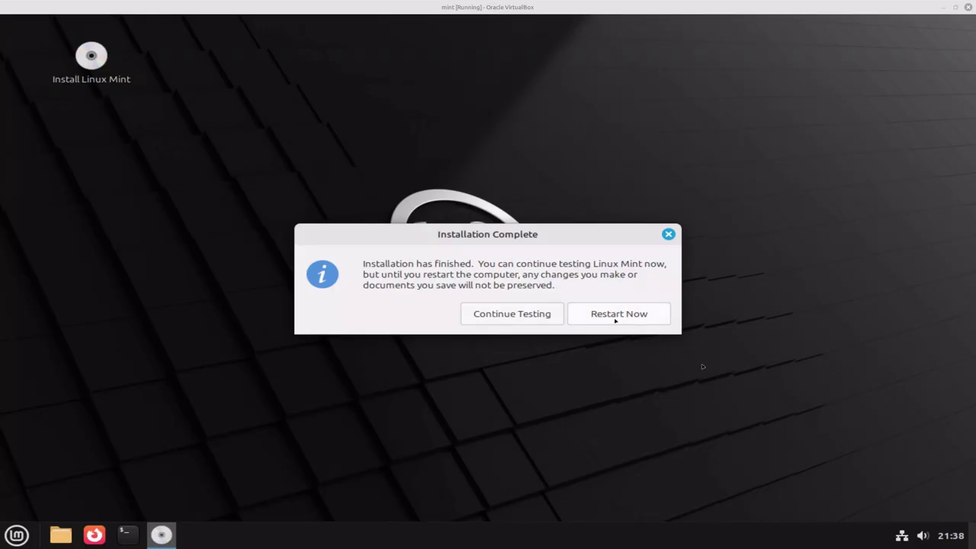
# Step: Choose Restart Now to reboot the VM into the installed Linux Mint
pyautogui.click(615, 317)
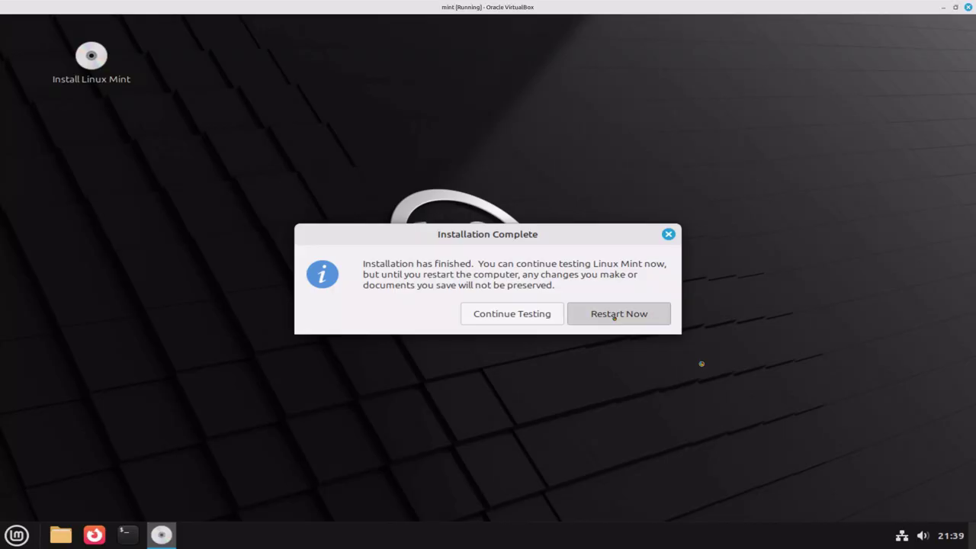